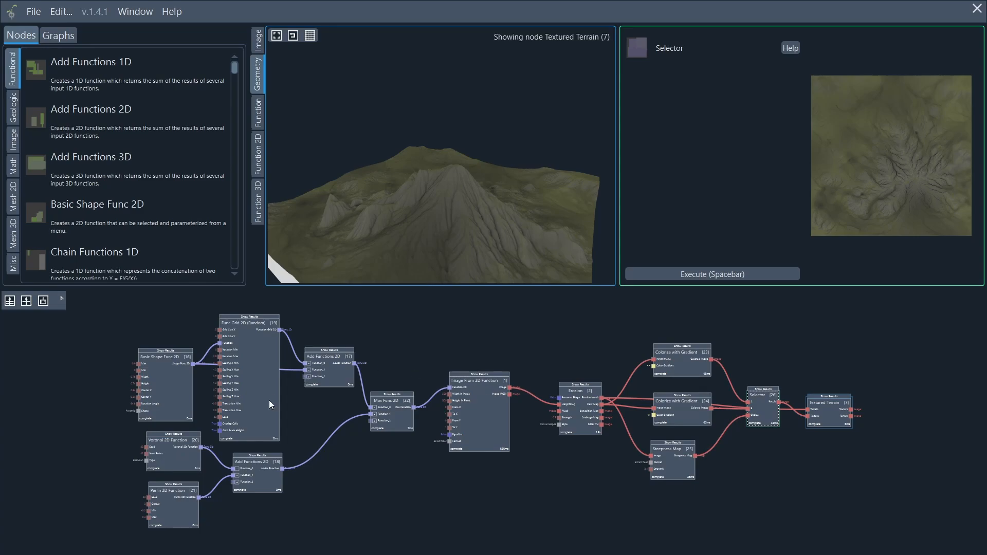
# Preview the Max Func 2D mountain heightmap from above and box-select the seven function nodes.
pyautogui.moveTo(297, 411); pyautogui.dragTo(847, 374)
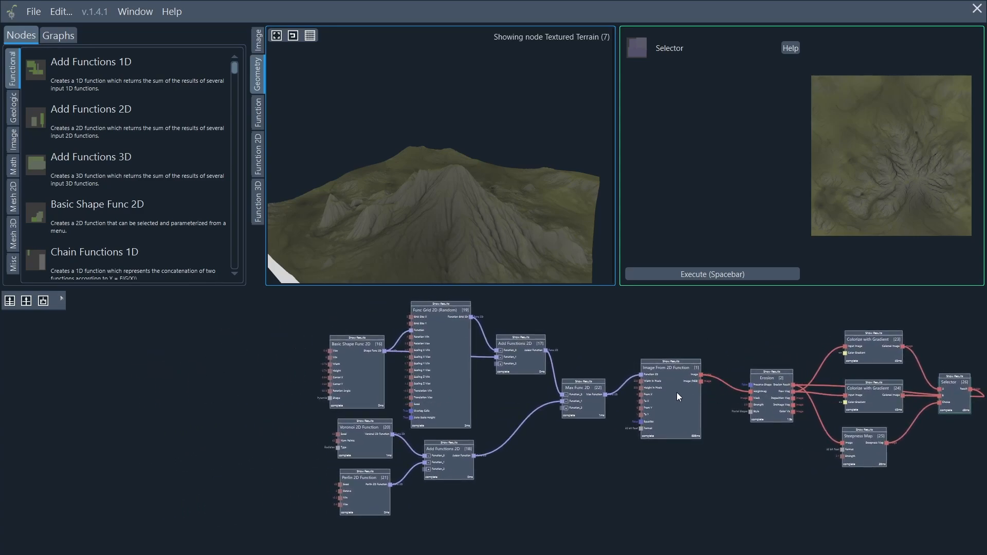
pyautogui.click(589, 388)
pyautogui.moveTo(316, 86); pyautogui.dragTo(856, 243)
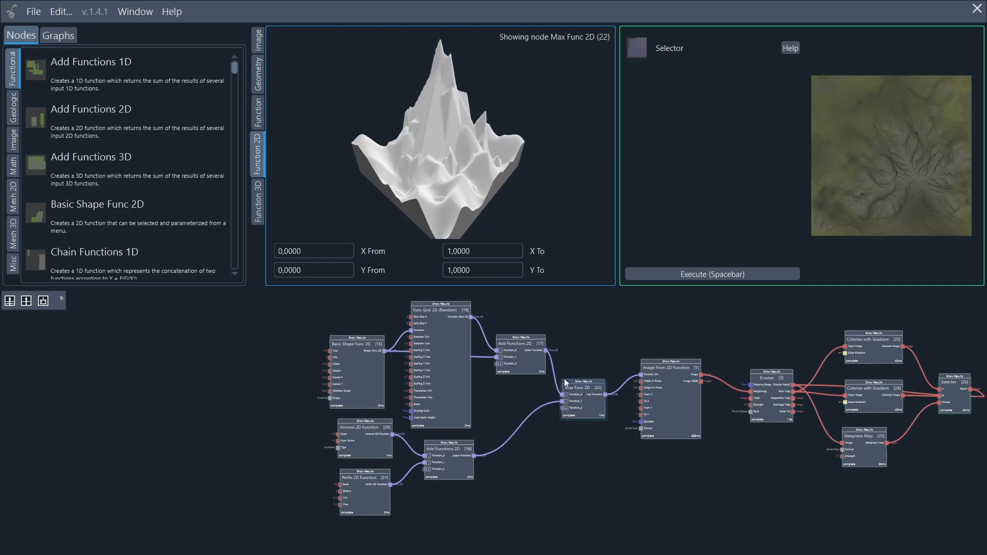
pyautogui.moveTo(625, 517); pyautogui.dragTo(294, 301)
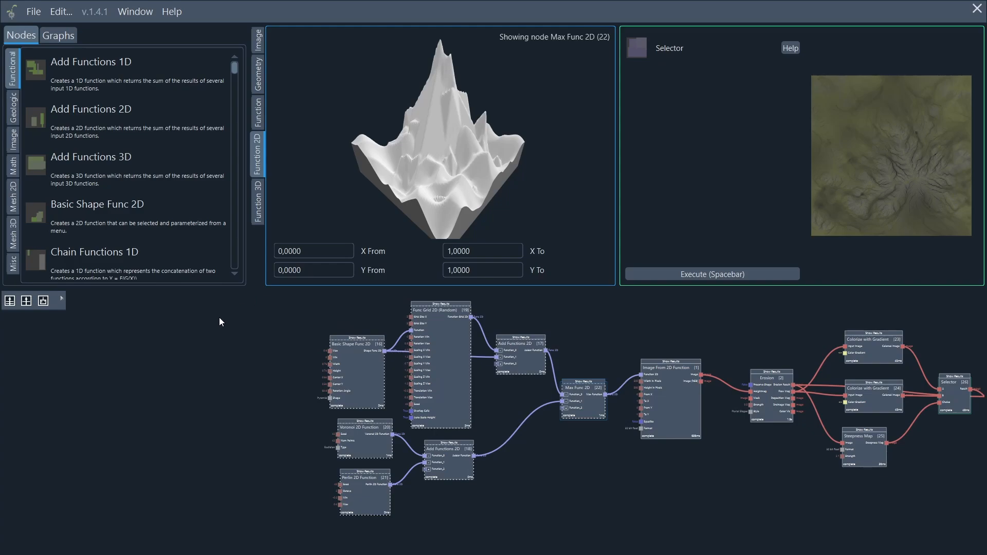
# Make a subgraph from the selected function nodes and name it 'Terrain Shape'.
pyautogui.click(45, 302)
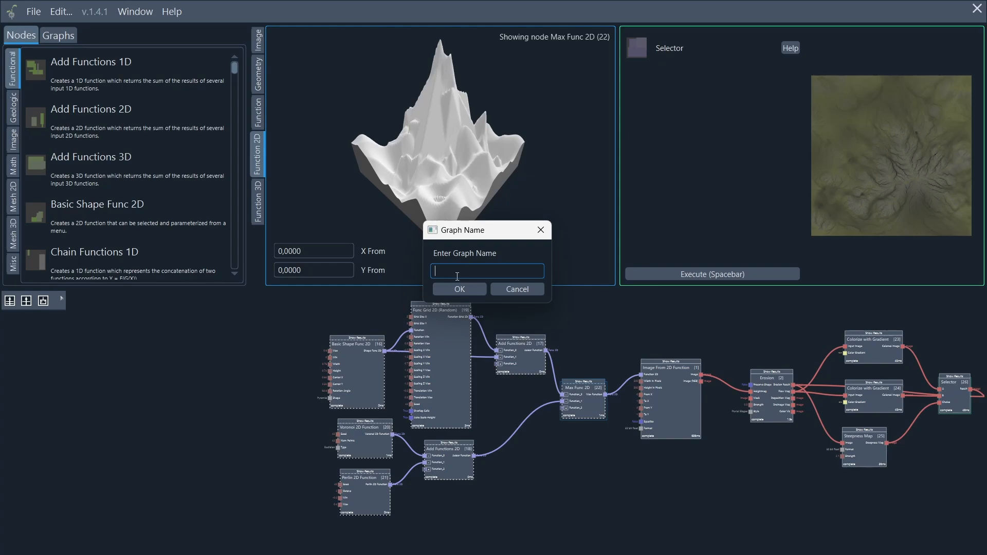
pyautogui.write('Input')
pyautogui.hotkey('ctrl', 'BackSpace')
pyautogui.write('Ba')
pyautogui.hotkey('ctrl', 'BackSpace')
pyautogui.write('Terrain Shape')
# Confirm the Terrain Shape subgraph, re-execute the graph and preview the Textured Terrain result.
pyautogui.click(452, 289)
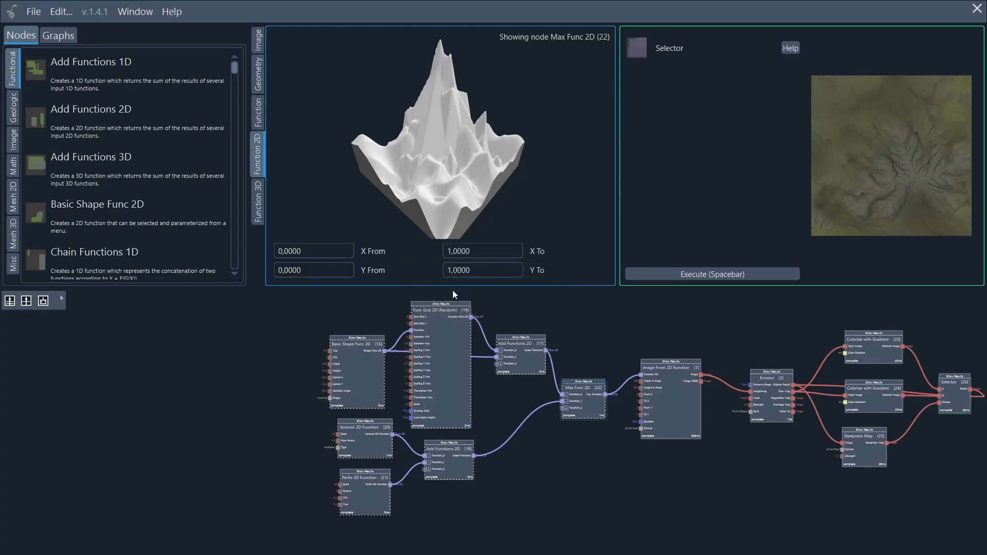
pyautogui.moveTo(447, 399); pyautogui.dragTo(557, 408)
pyautogui.scroll(2, 557, 406)
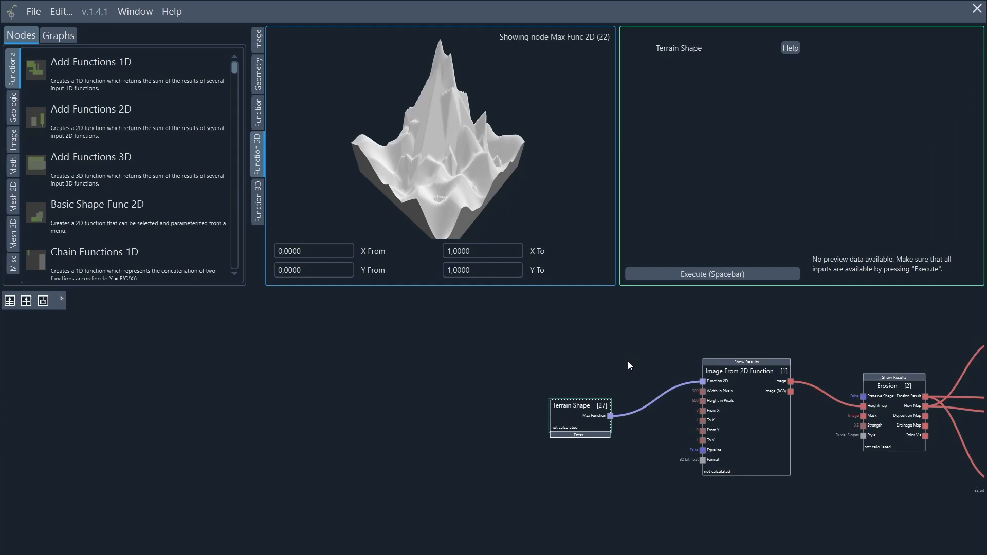
pyautogui.scroll(-4, 656, 386)
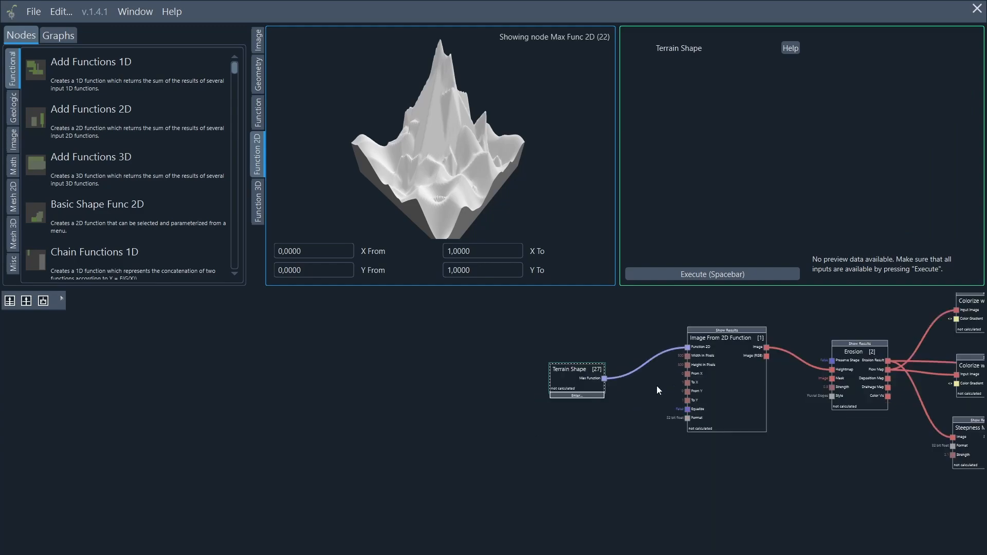
pyautogui.moveTo(731, 339); pyautogui.dragTo(220, 369, button='middle')
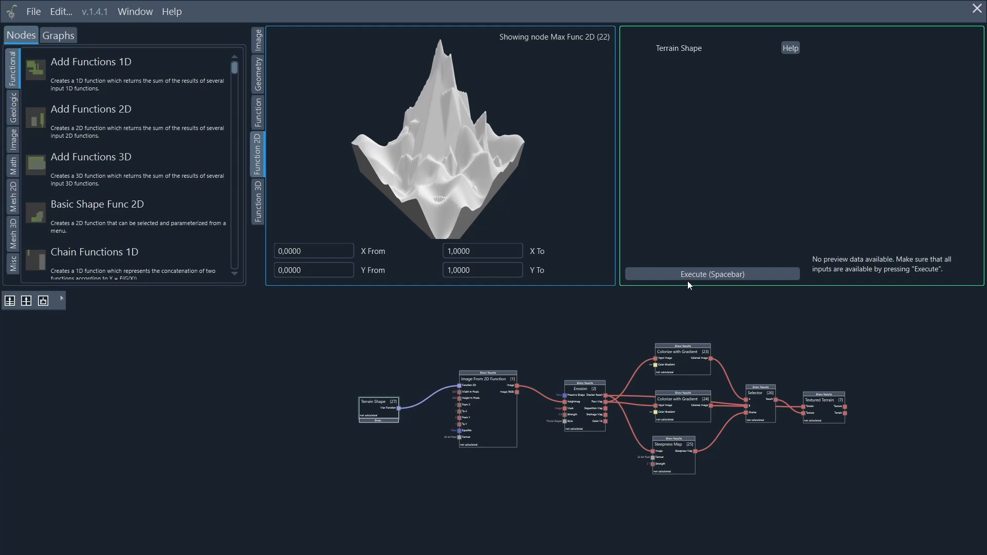
pyautogui.click(708, 274)
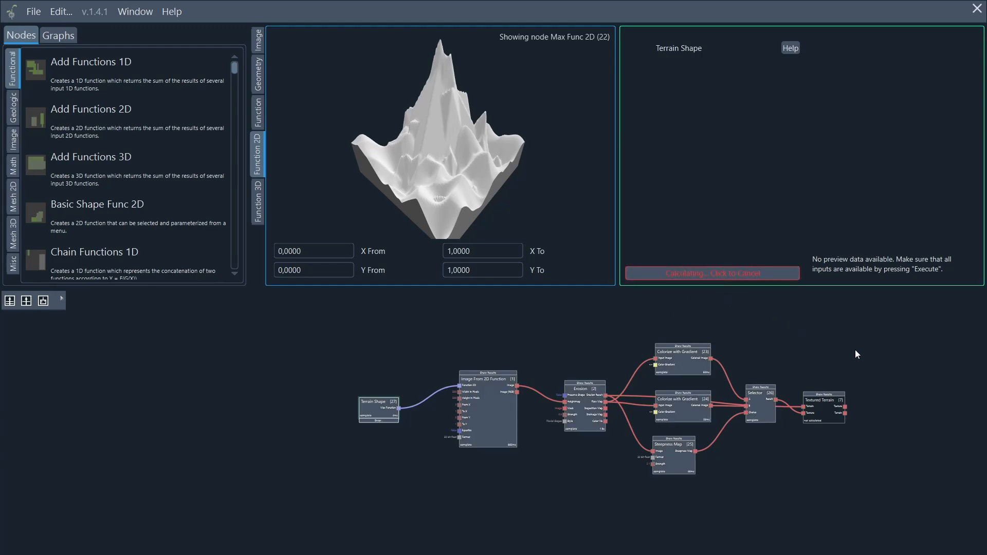
pyautogui.click(831, 402)
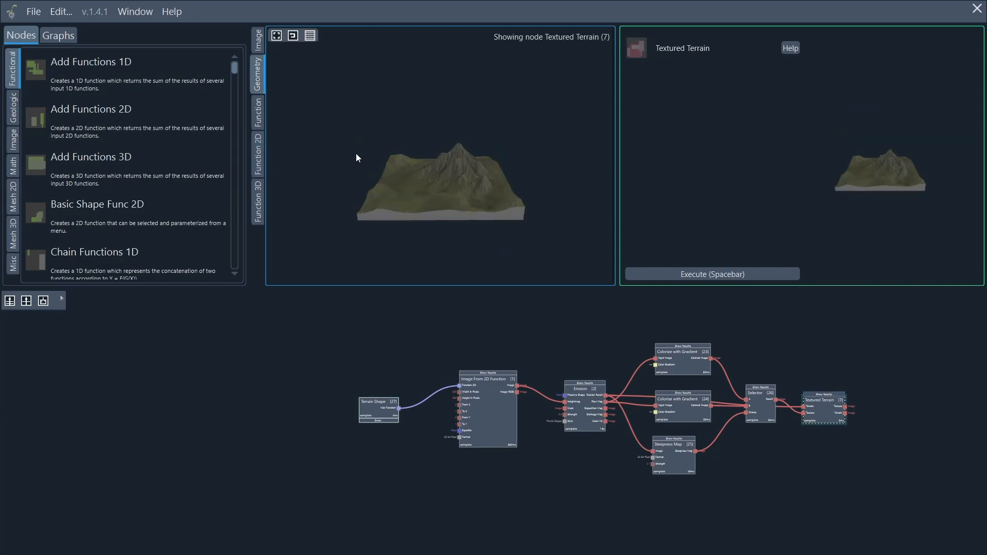
# Orbit close to the textured terrain in 3D and nudge the Terrain Shape node up and right.
pyautogui.moveTo(355, 153); pyautogui.dragTo(845, 214)
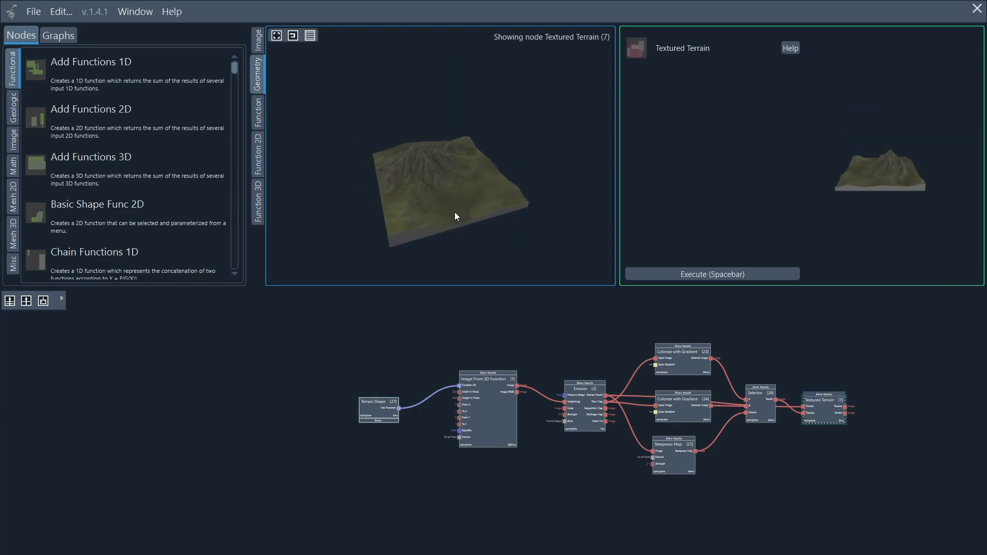
pyautogui.scroll(3, 455, 212)
pyautogui.moveTo(454, 212); pyautogui.dragTo(418, 103)
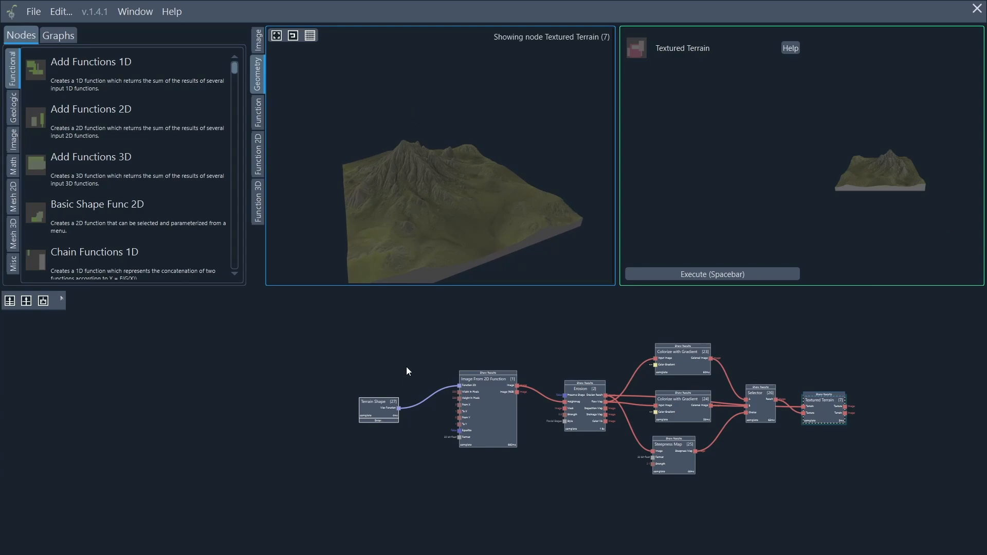
pyautogui.moveTo(375, 402); pyautogui.dragTo(389, 391)
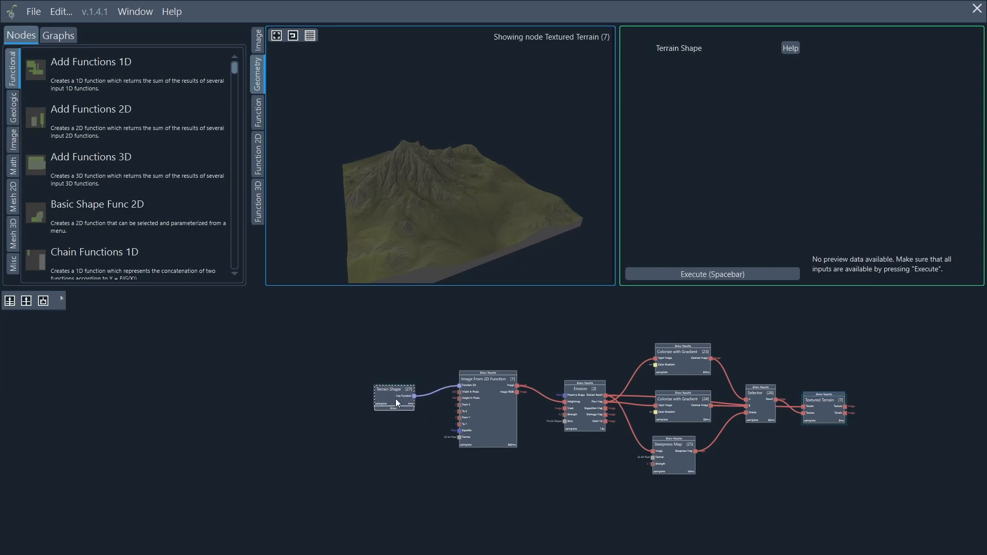
pyautogui.scroll(2, 387, 396)
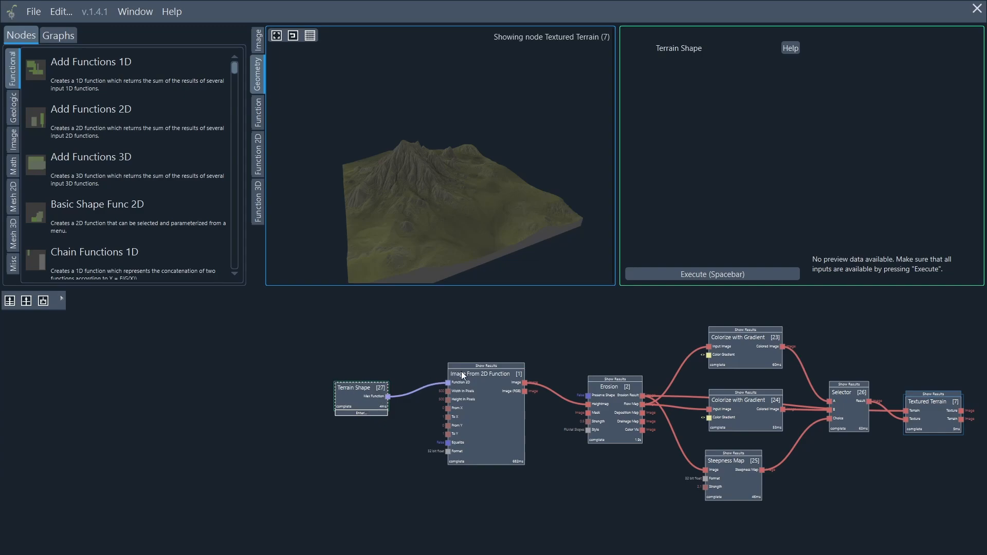
# Preview the grayscale heightmap from Image From 2D Function, then the Erosion node's eroded terrain.
pyautogui.click(482, 365)
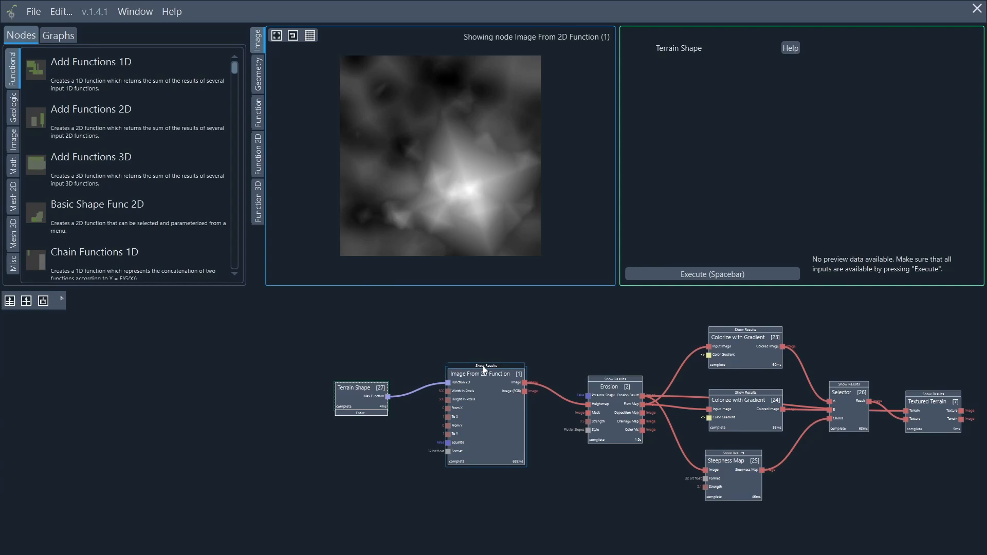
pyautogui.click(608, 378)
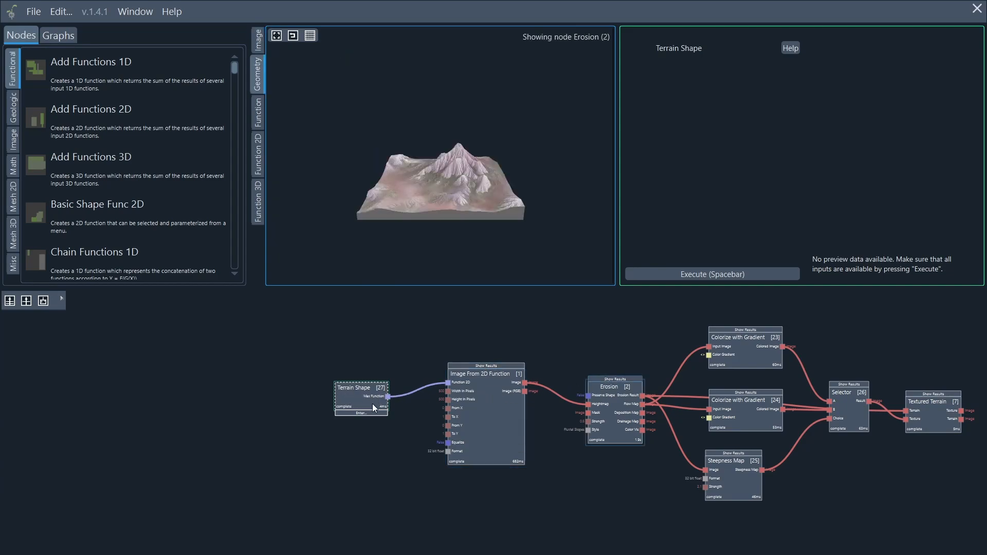
pyautogui.scroll(2, 344, 432)
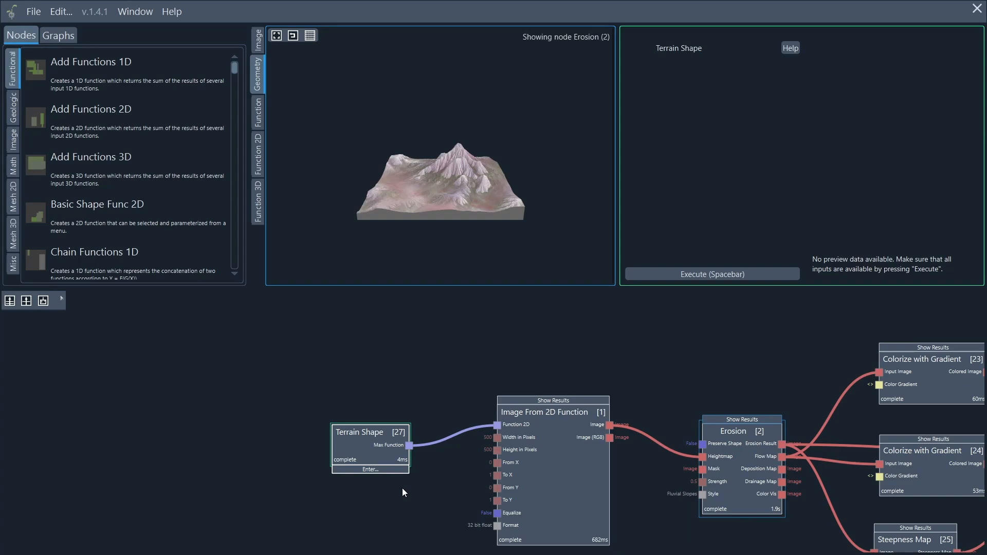
# Enter the Terrain Shape subgraph and frame Max Func 2D feeding the Max Function output.
pyautogui.click(371, 469)
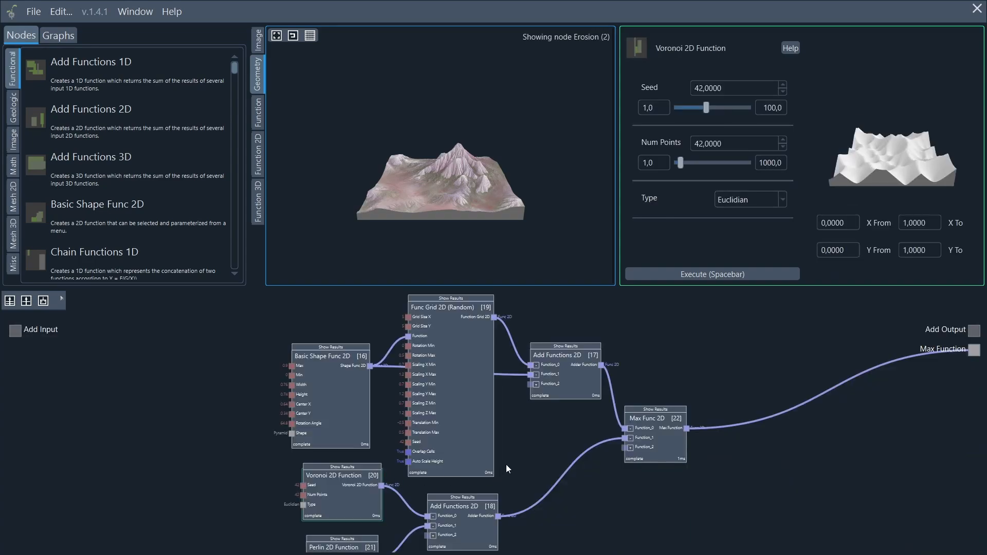
pyautogui.scroll(-2, 548, 446)
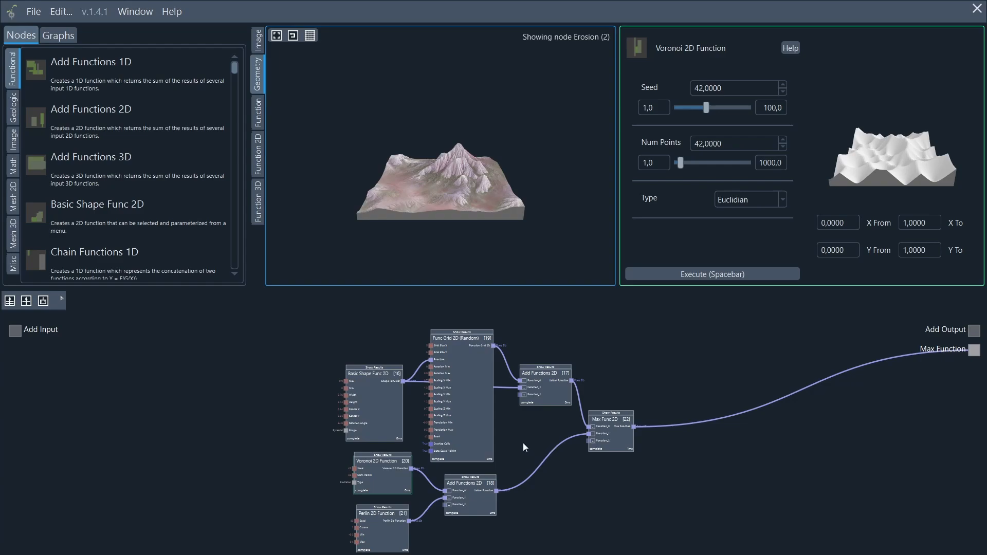
pyautogui.moveTo(550, 418); pyautogui.dragTo(548, 394, button='middle')
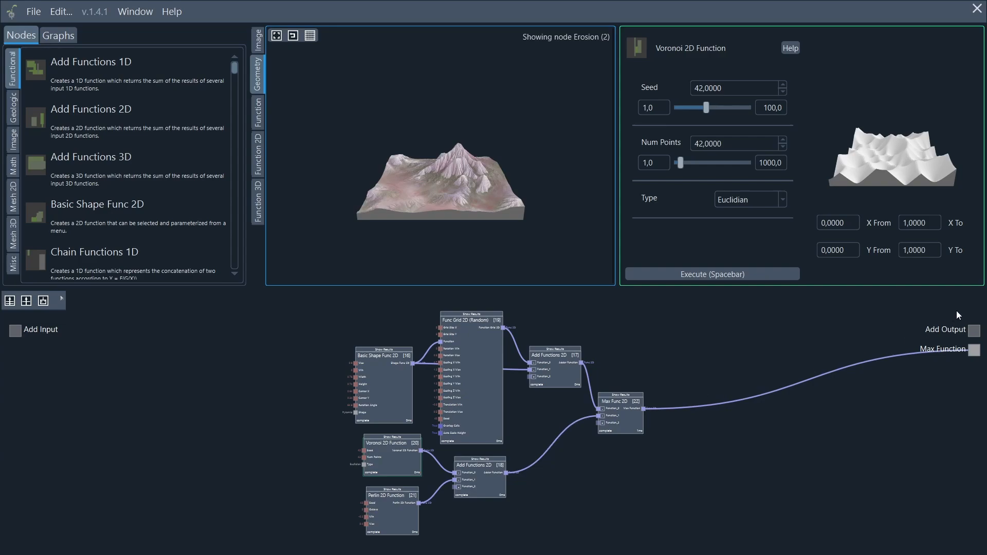
pyautogui.moveTo(886, 406); pyautogui.dragTo(895, 424, button='middle')
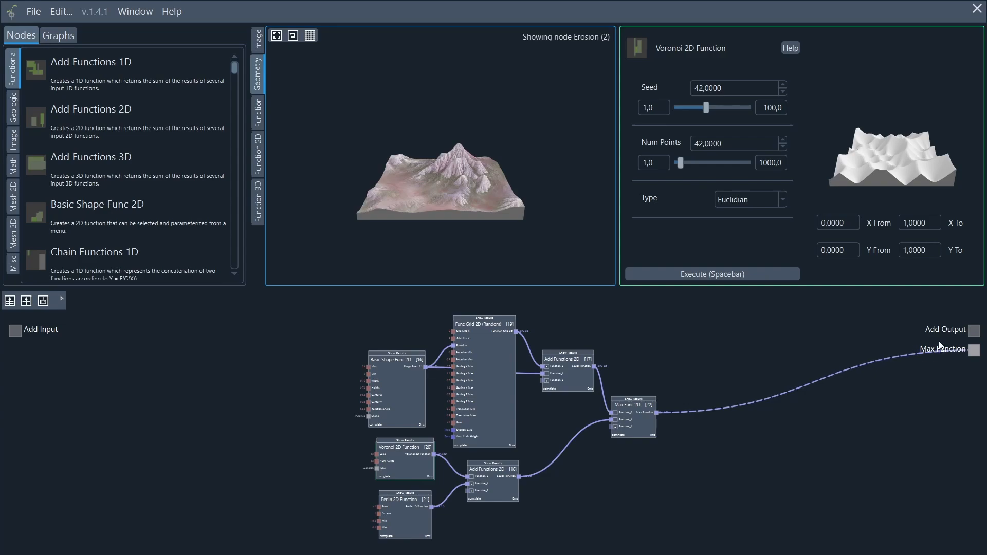
pyautogui.scroll(2, 668, 424)
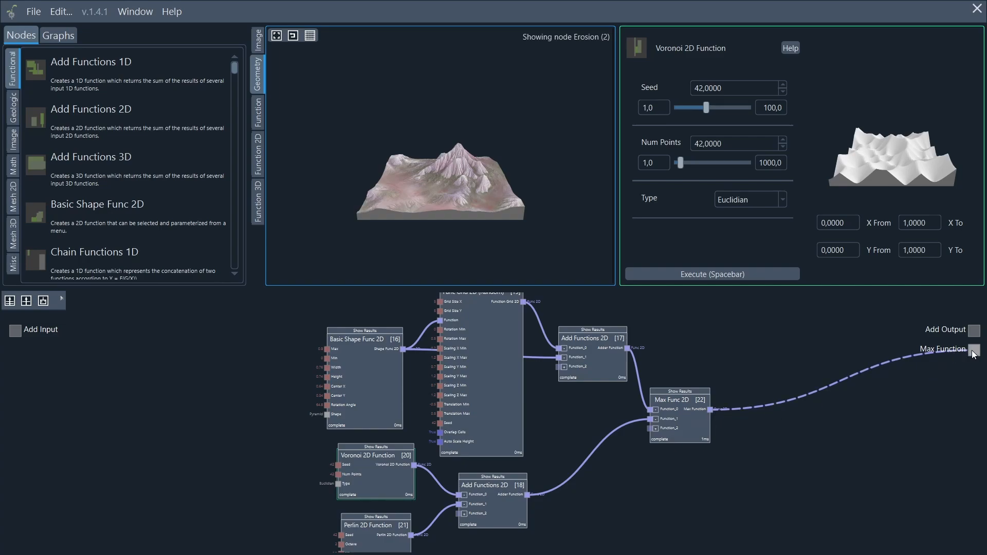
# Rewire Max Func 2D from Max Function to a new subgraph output port named 'Basic Shape'.
pyautogui.moveTo(973, 354); pyautogui.dragTo(837, 374)
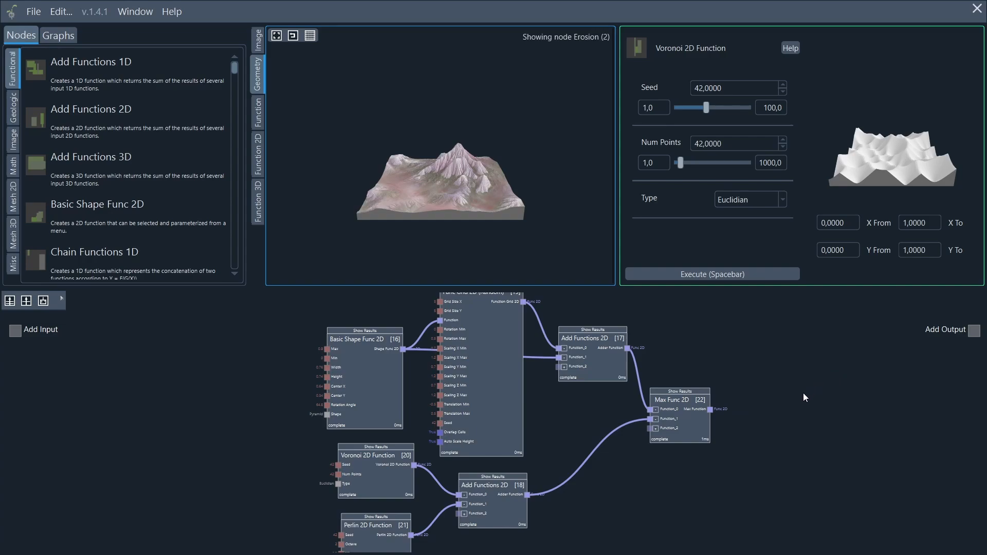
pyautogui.moveTo(710, 409); pyautogui.dragTo(974, 334)
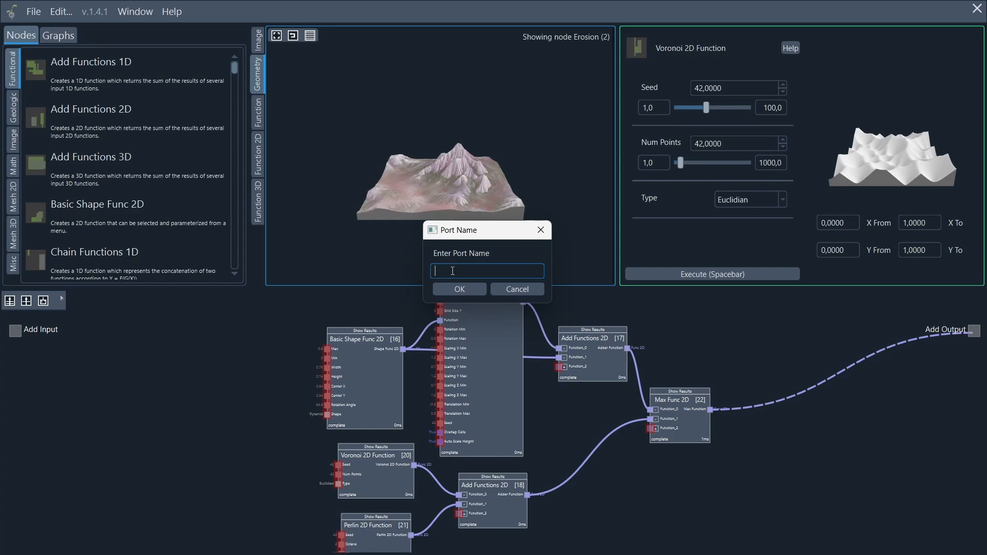
pyautogui.write('Basic Shape')
pyautogui.click(453, 271)
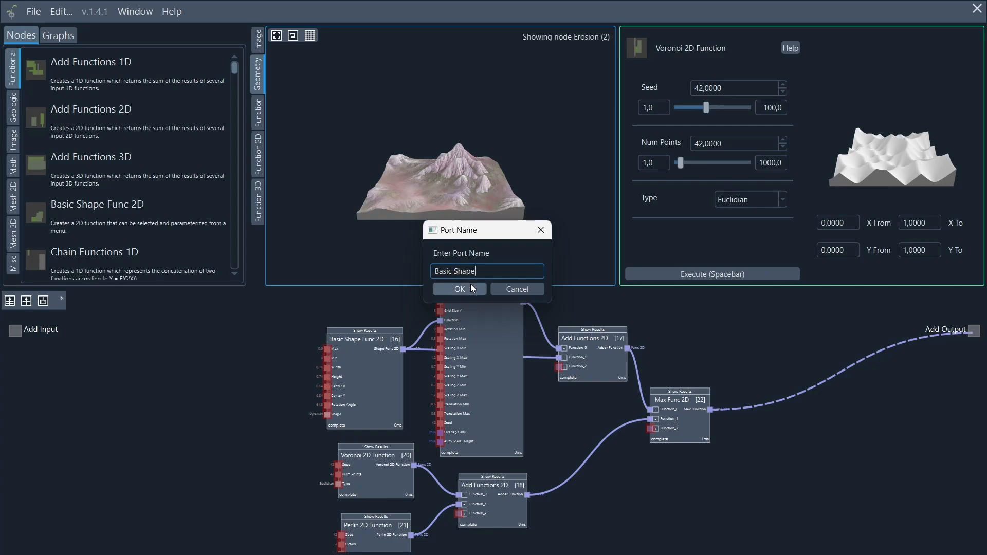
pyautogui.click(470, 288)
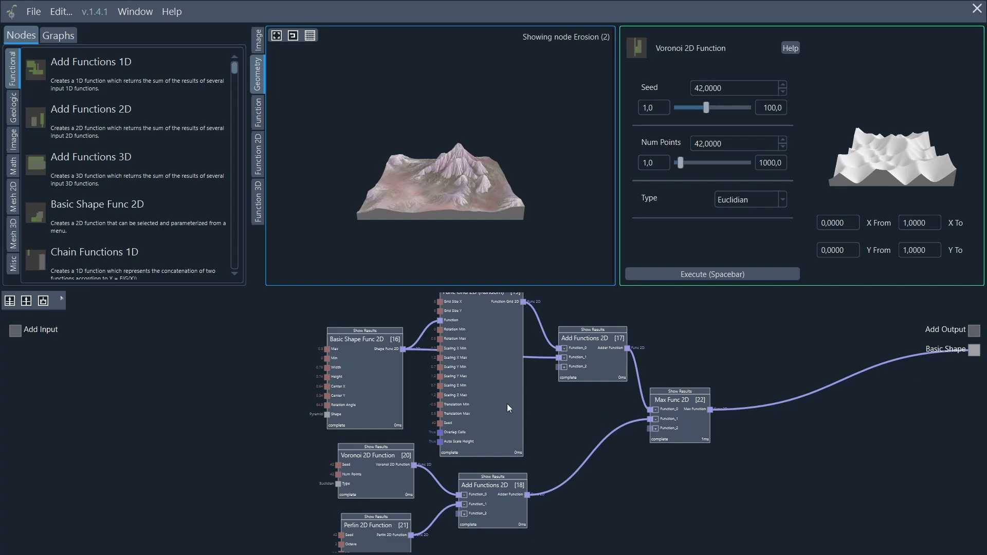
# Return to the top-level graph and connect Terrain Shape's Basic Shape to Image From 2D Function's Function 2D.
pyautogui.click(8, 306)
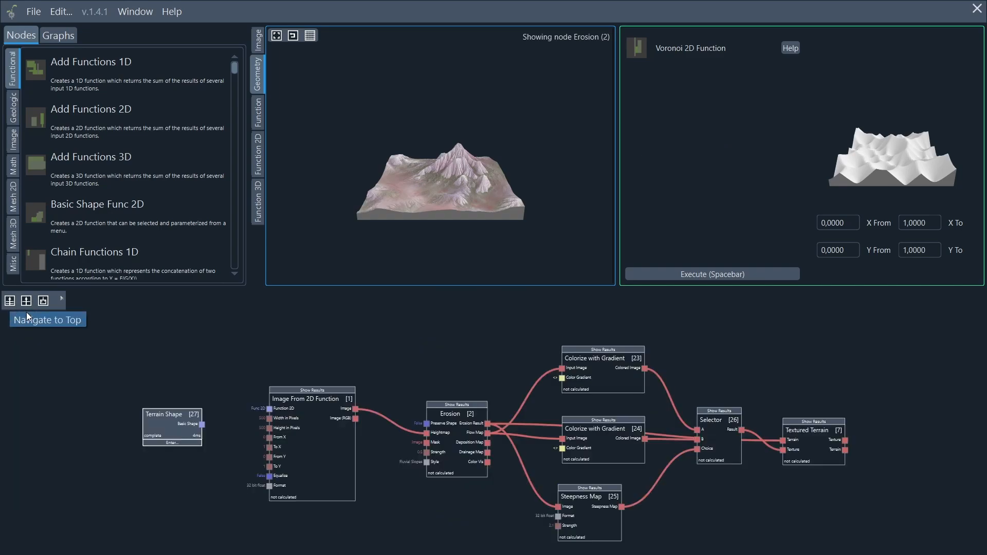
pyautogui.moveTo(223, 350); pyautogui.dragTo(419, 323, button='middle')
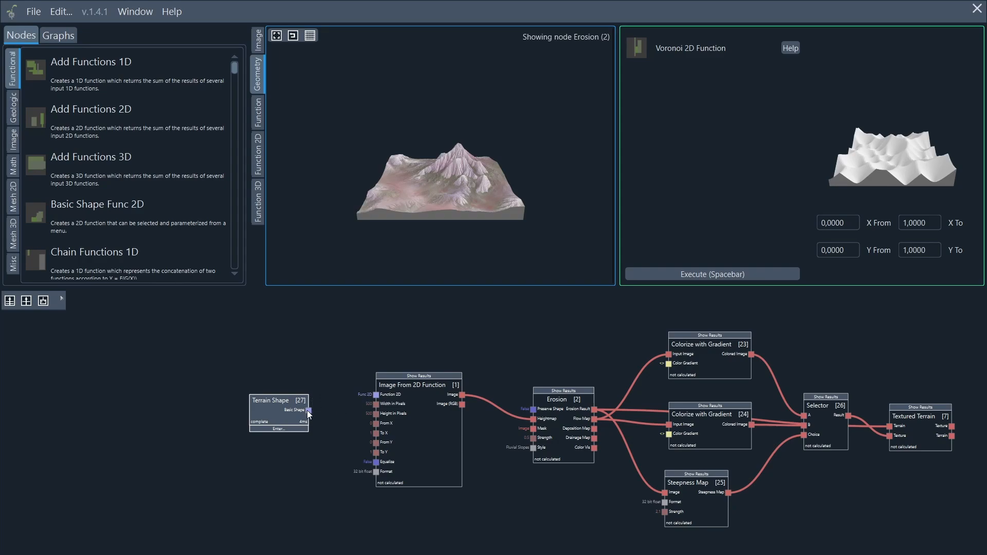
pyautogui.moveTo(309, 410); pyautogui.dragTo(377, 396)
# Re-execute the graph, preview Selector's green texture, and box-select Colorize, Steepness Map and Selector.
pyautogui.click(827, 438)
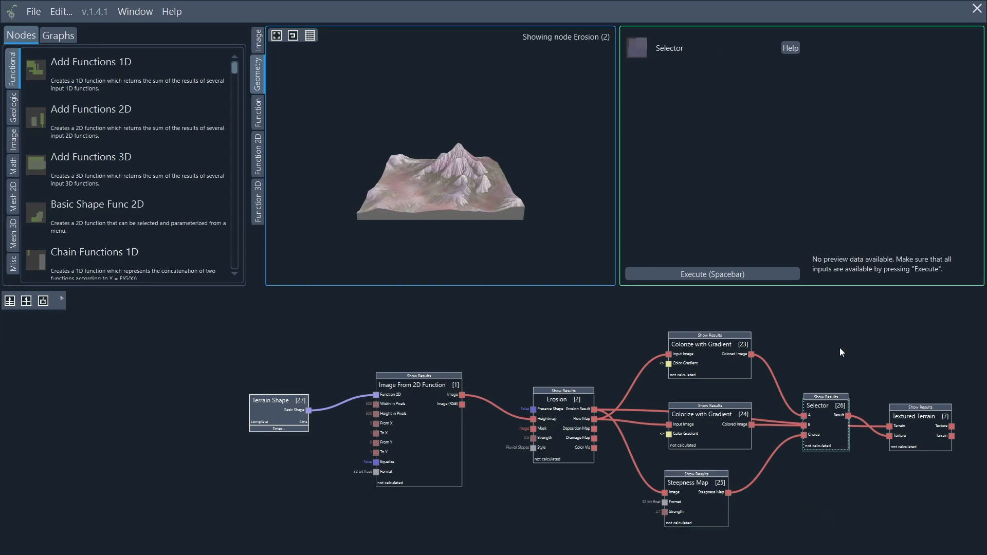
pyautogui.click(707, 270)
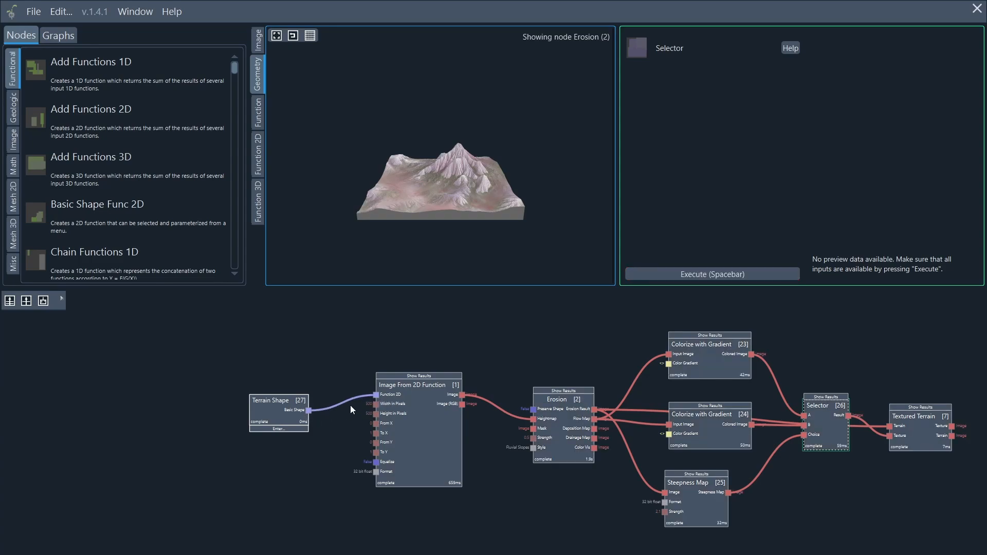
pyautogui.click(825, 424)
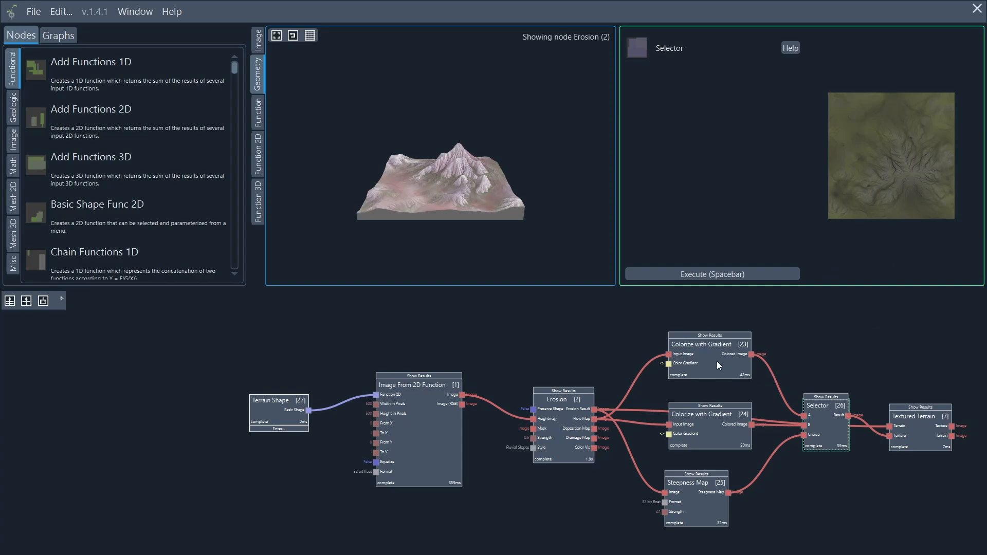
pyautogui.moveTo(617, 310); pyautogui.dragTo(867, 536)
# Make a subgraph from the texture nodes named 'Terrain Texture'.
pyautogui.click(45, 302)
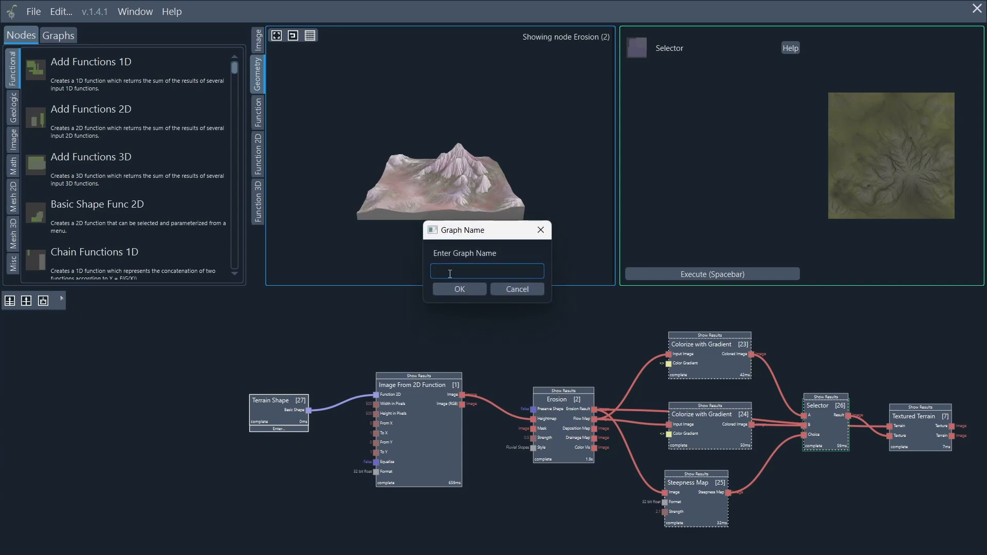
pyautogui.write('Terrain Texture')
pyautogui.click(448, 286)
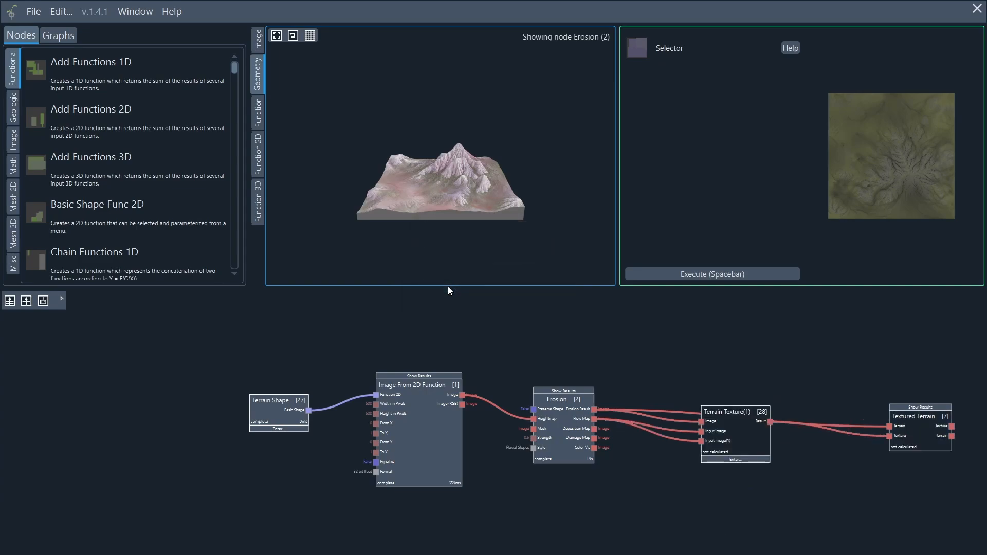
# Move the Terrain Texture(1) node lower and connect its Result to Textured Terrain's Texture input.
pyautogui.moveTo(735, 439); pyautogui.dragTo(729, 466)
pyautogui.click(729, 465)
pyautogui.scroll(3, 743, 467)
pyautogui.moveTo(812, 368); pyautogui.dragTo(590, 332, button='middle')
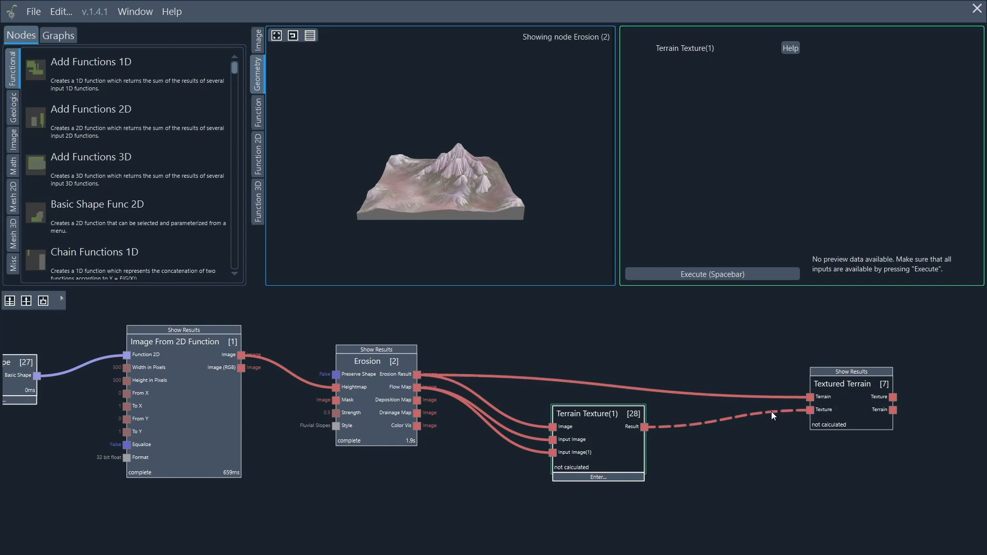
pyautogui.moveTo(547, 426); pyautogui.dragTo(551, 427)
# Inside the Terrain Texture subgraph, disconnect the Input Image wires from both Colorize nodes.
pyautogui.click(601, 477)
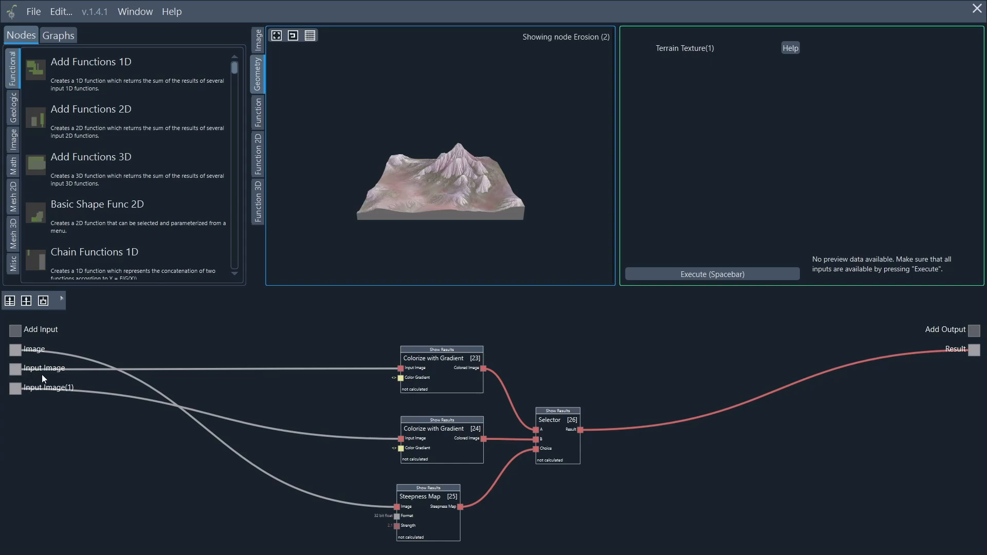
pyautogui.moveTo(399, 368); pyautogui.dragTo(379, 371)
pyautogui.moveTo(400, 440); pyautogui.dragTo(360, 419)
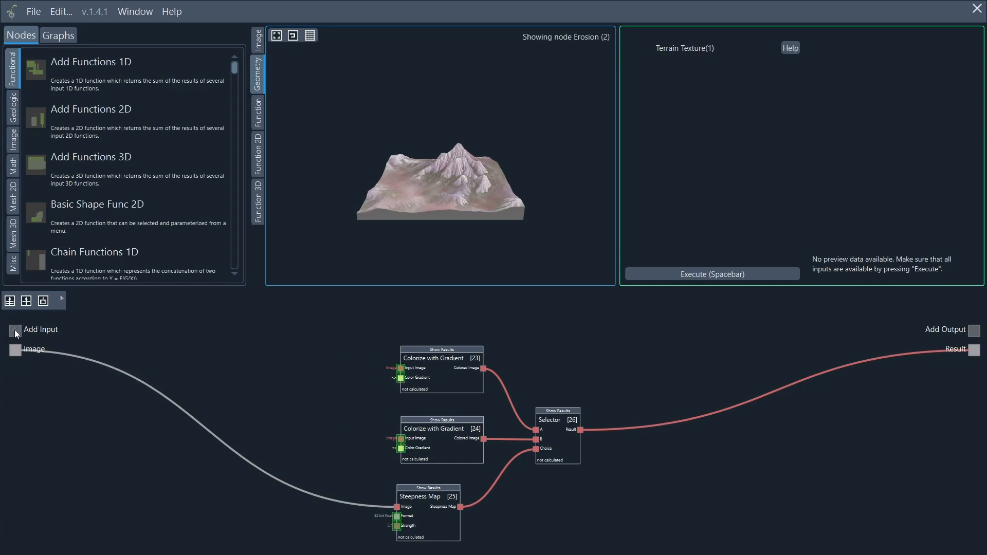
# Add a new input named 'Flow Map' feeding Colorize with Gradient [23]'s Input Image.
pyautogui.moveTo(15, 332); pyautogui.dragTo(402, 368)
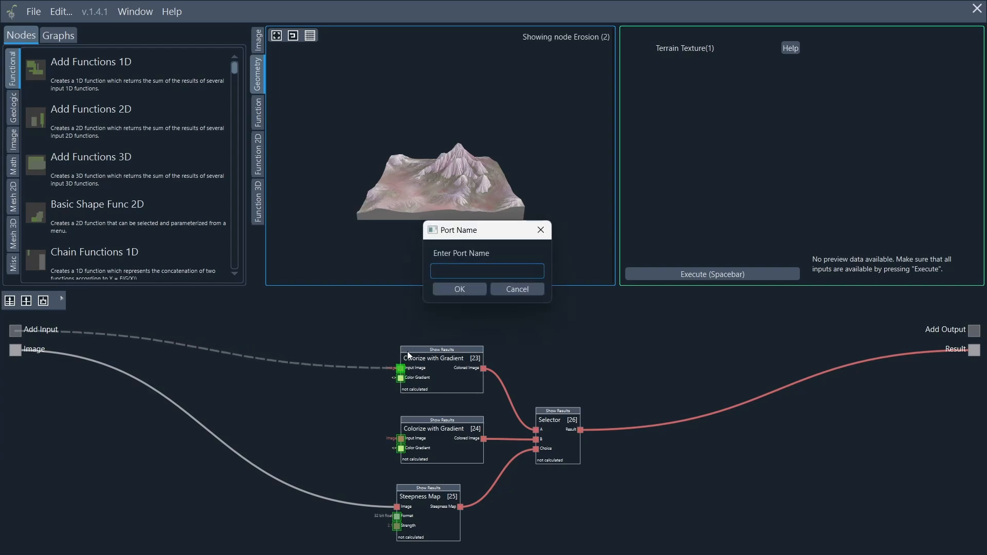
pyautogui.write('Flow Map')
pyautogui.click(470, 292)
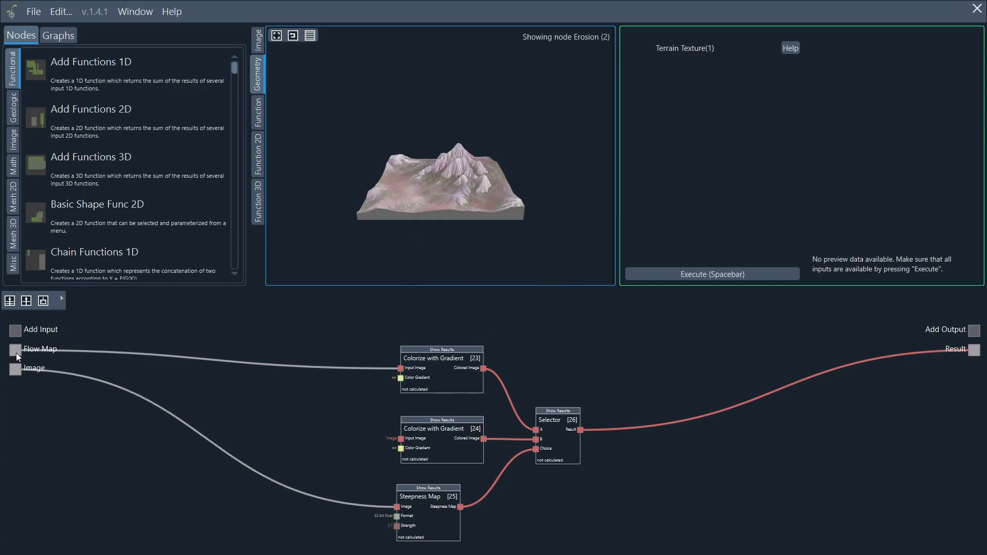
# Wire Flow Map into Colorize [24], and replace Steepness Map [25]'s Image input with a new 'Heightmap' input.
pyautogui.moveTo(16, 352); pyautogui.dragTo(401, 440)
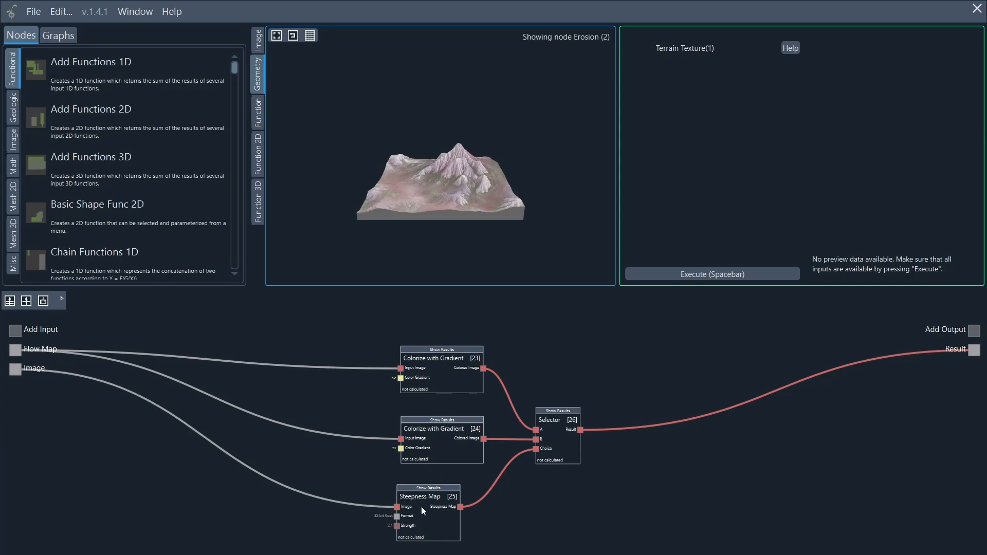
pyautogui.moveTo(399, 509); pyautogui.dragTo(407, 516)
pyautogui.moveTo(399, 508)
pyautogui.mouseDown()
pyautogui.moveTo(103, 357)
pyautogui.moveTo(57, 355)
pyautogui.moveTo(187, 398)
pyautogui.moveTo(397, 507)
pyautogui.mouseUp()
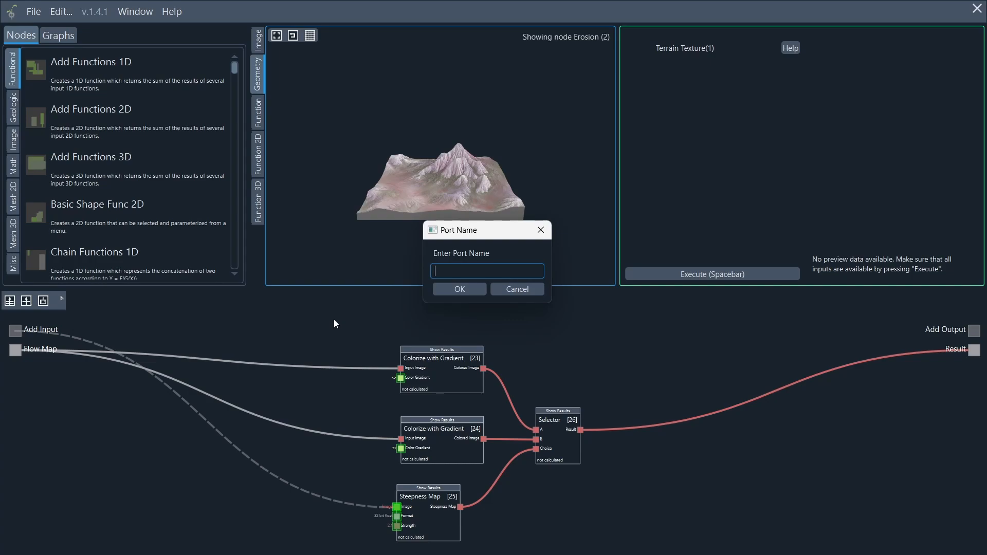
pyautogui.write('Heightmap')
pyautogui.click(445, 290)
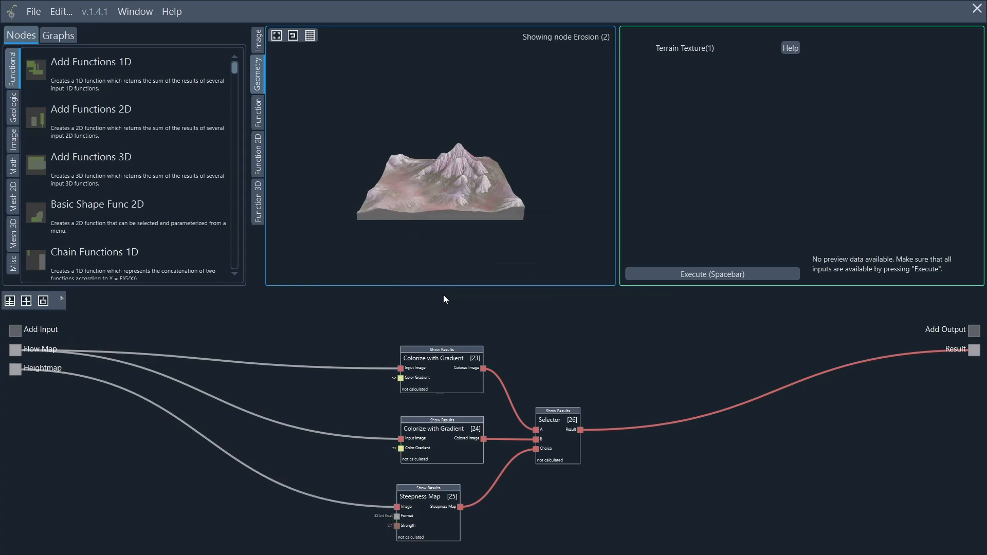
# In the main graph, feed Erosion's Result to Heightmap and Flow Map to Flow Map on Terrain Texture, then execute.
pyautogui.click(26, 301)
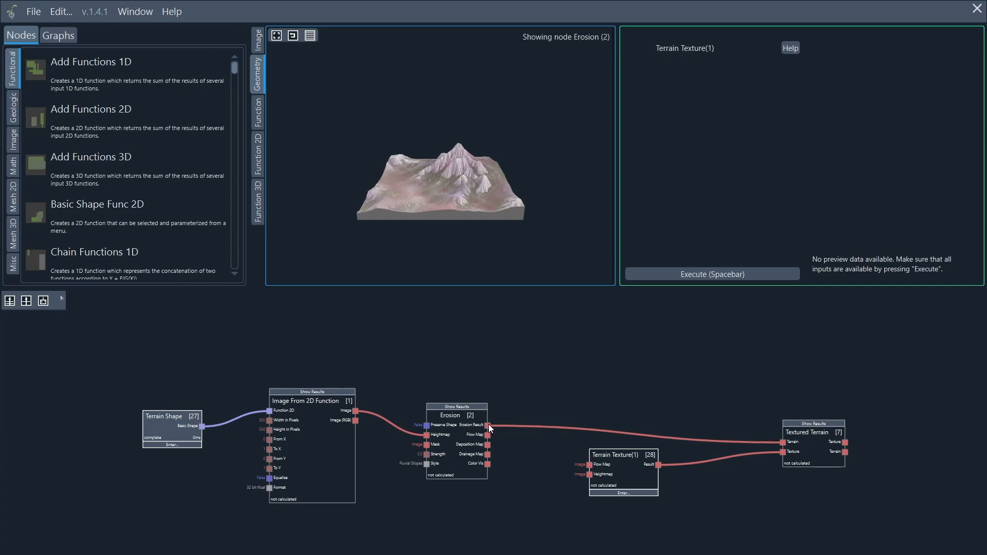
pyautogui.moveTo(489, 425); pyautogui.dragTo(592, 477)
pyautogui.moveTo(490, 435); pyautogui.dragTo(500, 435)
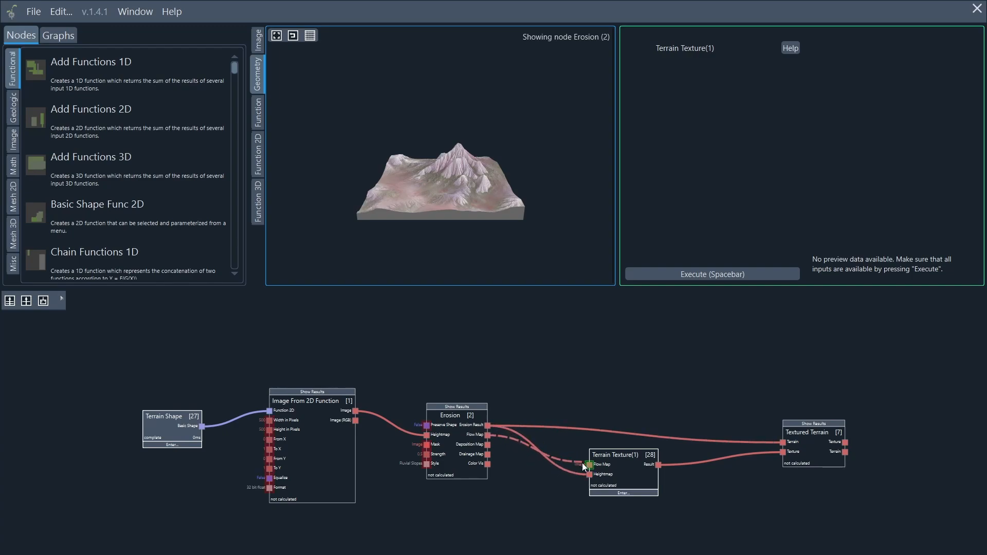
pyautogui.moveTo(583, 463); pyautogui.dragTo(583, 464)
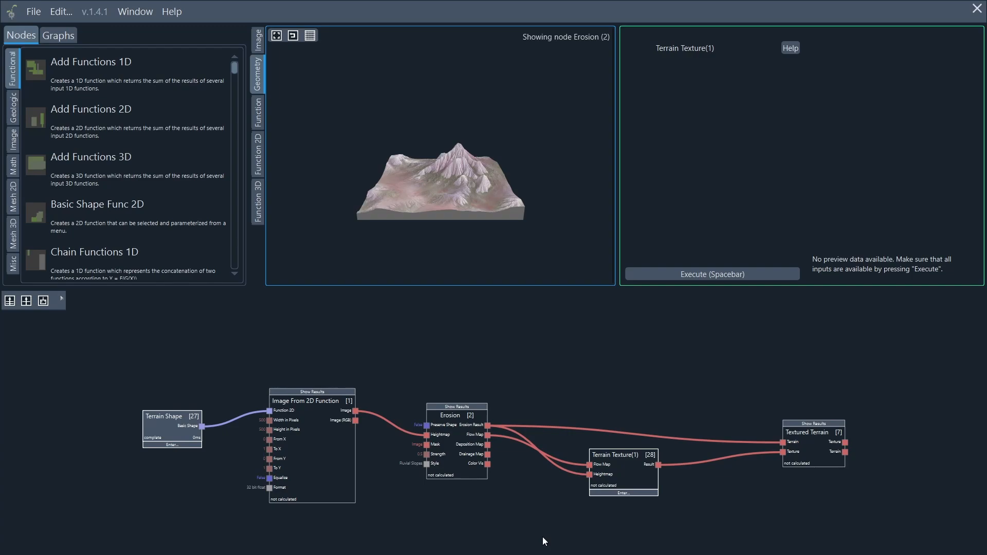
pyautogui.click(670, 275)
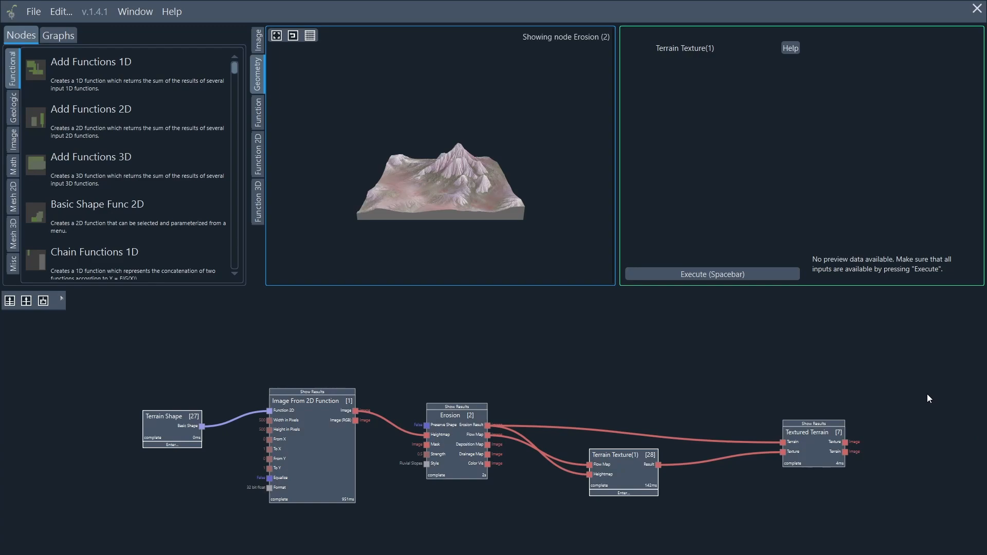
# View the green Textured Terrain mountain at an angle in 3D, then list the saved graphs.
pyautogui.click(841, 423)
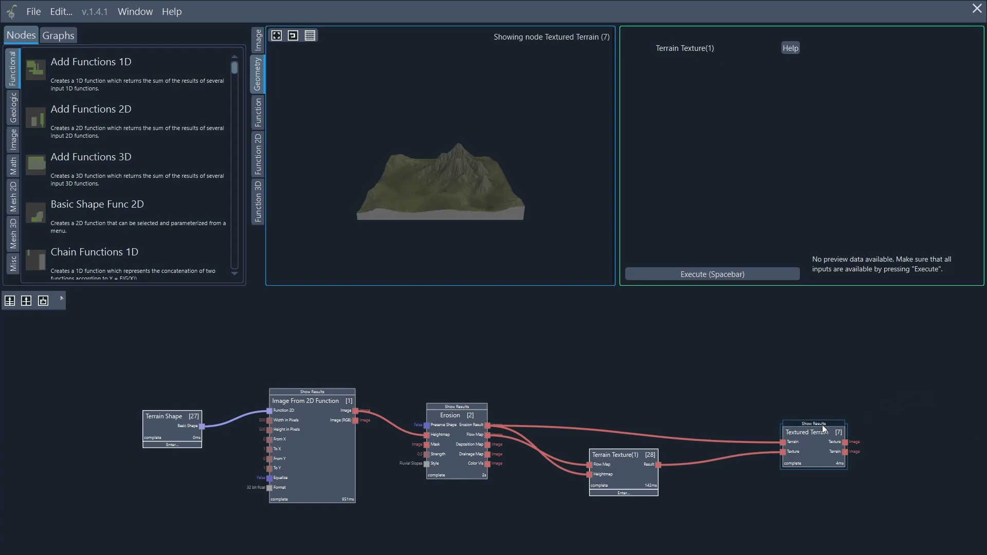
pyautogui.moveTo(346, 153); pyautogui.dragTo(810, 226)
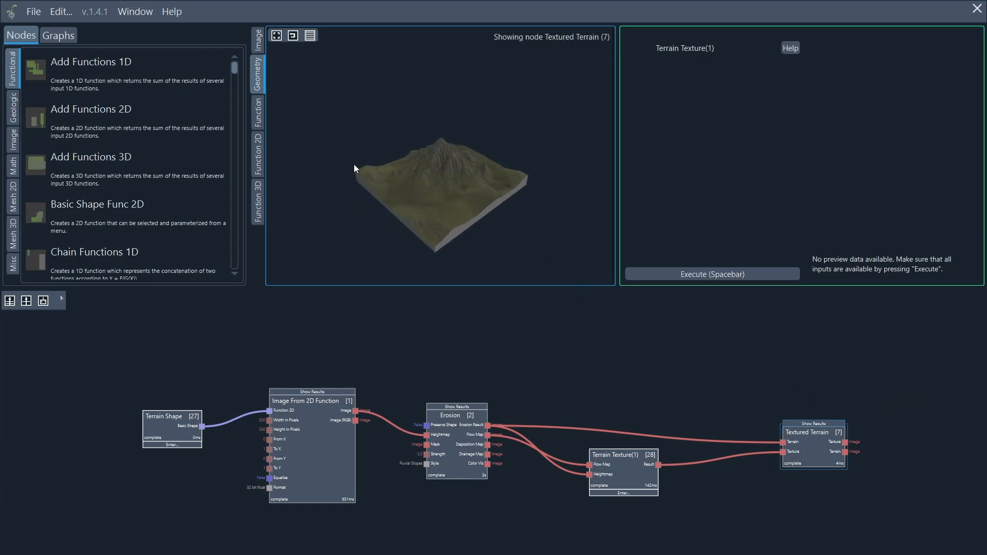
pyautogui.moveTo(355, 165); pyautogui.dragTo(607, 201)
pyautogui.scroll(5, 477, 195)
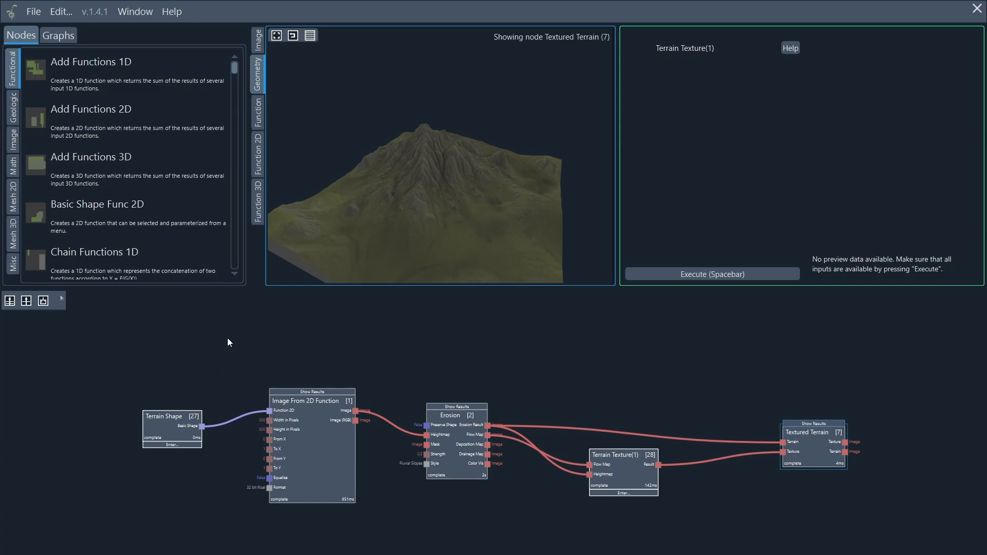
pyautogui.click(63, 35)
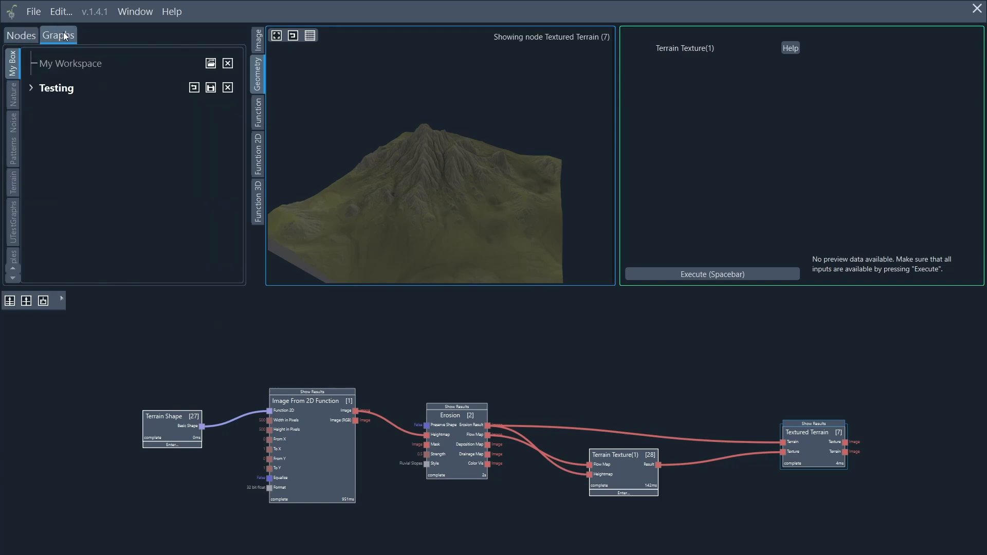